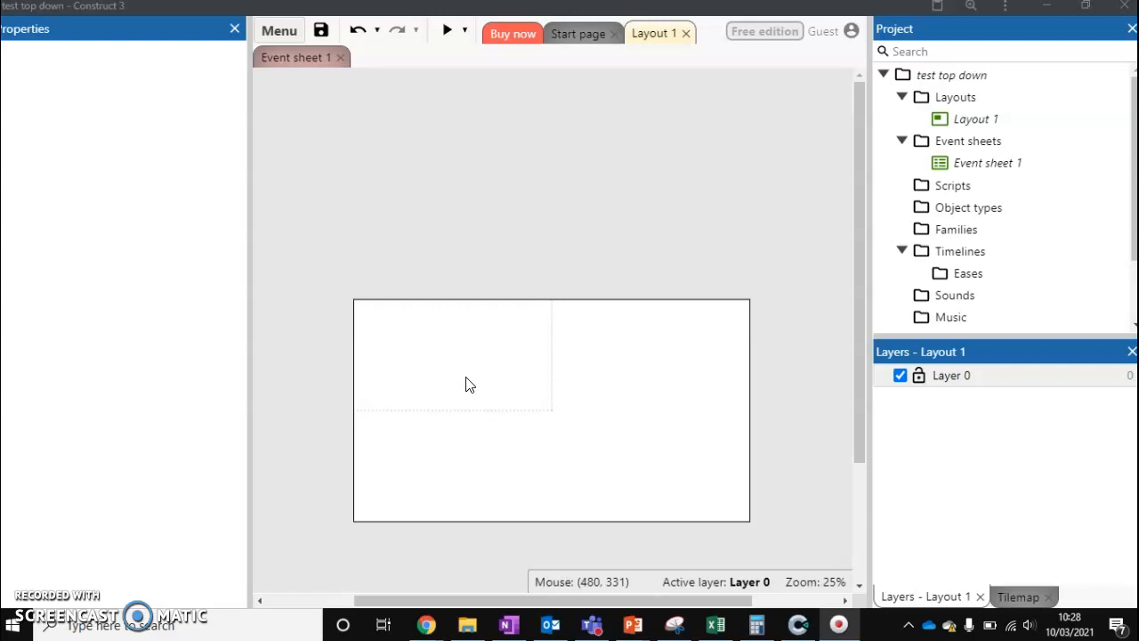
Insert a Tiled Background object named bg into the layout.
click(467, 380)
right_click(466, 378)
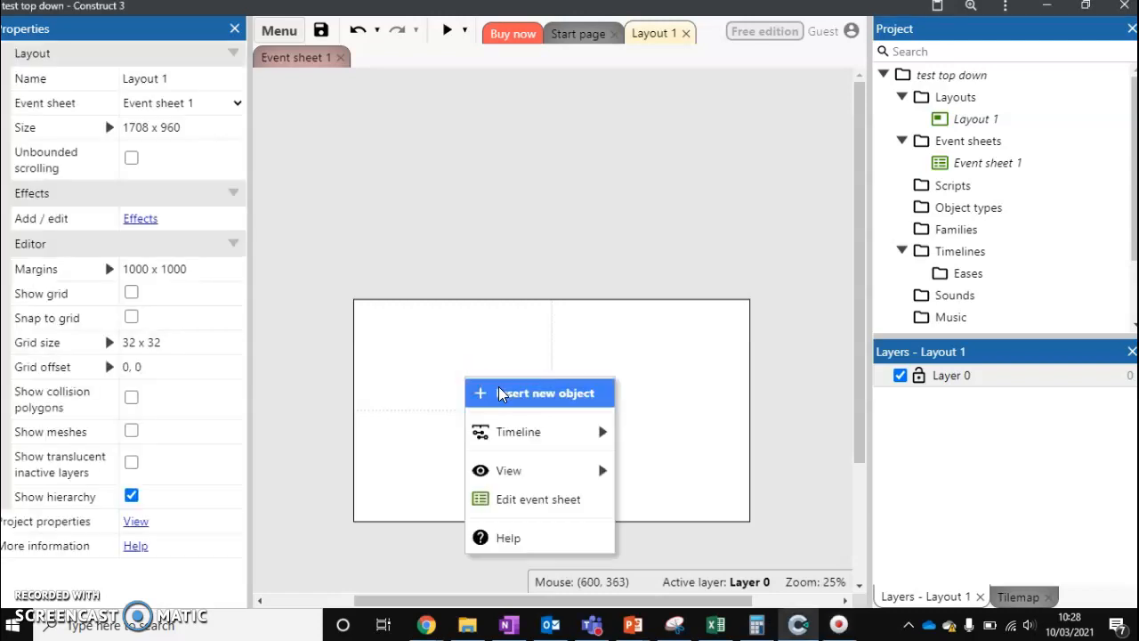
click(500, 394)
drag(870, 142, 879, 204)
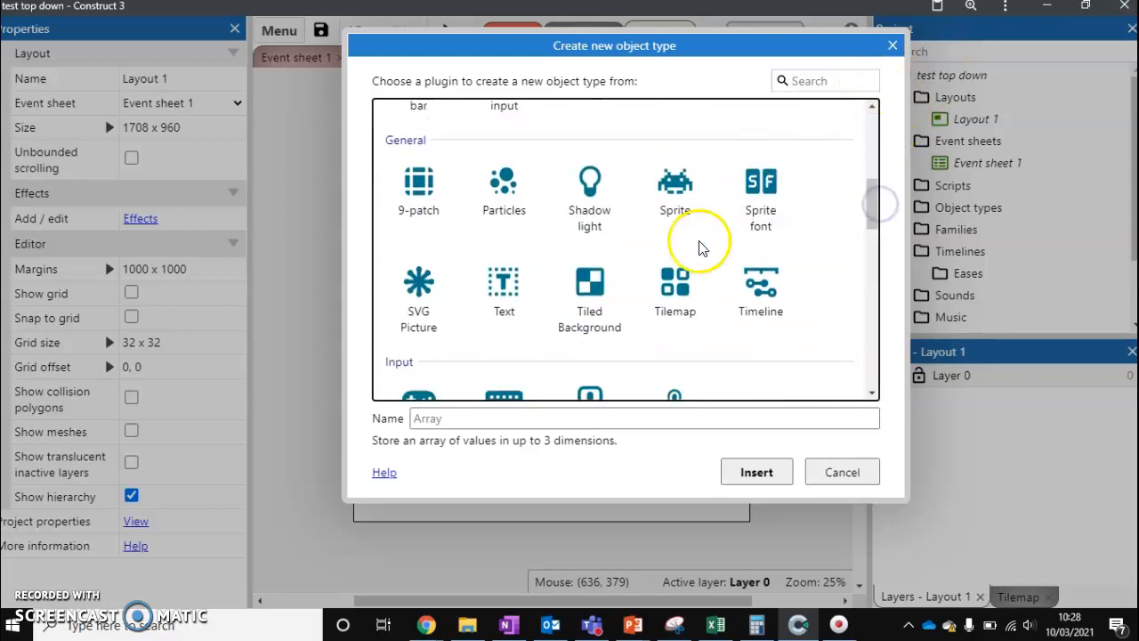
click(588, 293)
click(507, 418)
text(bg)
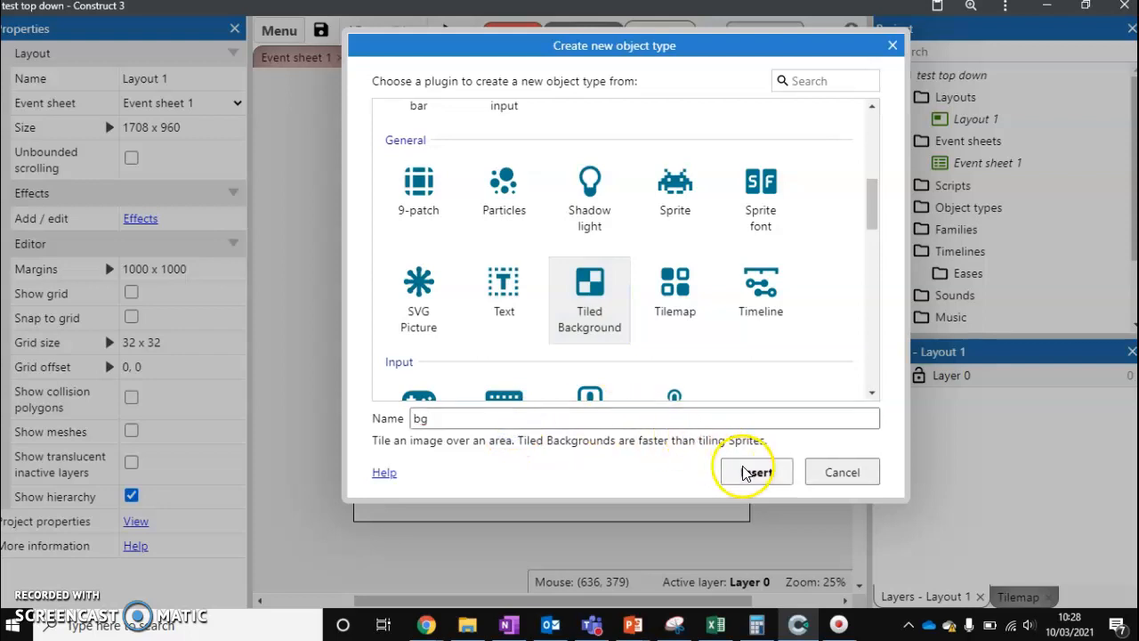
click(742, 470)
click(478, 370)
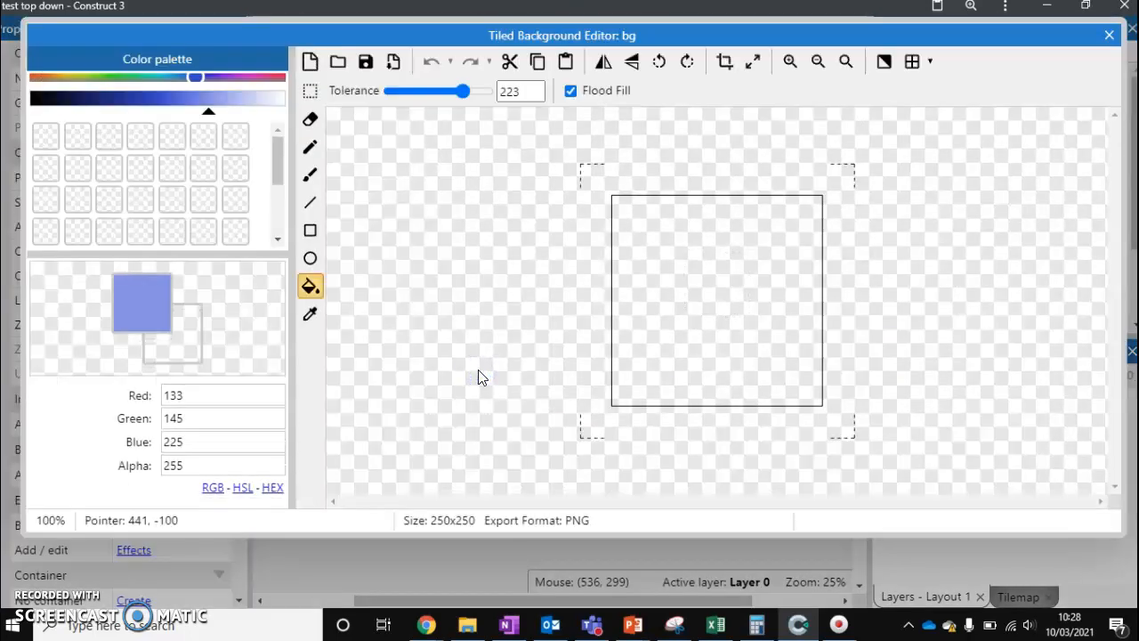
Flood-fill the bg image with light tan, RGB 210, 180, 147.
click(753, 61)
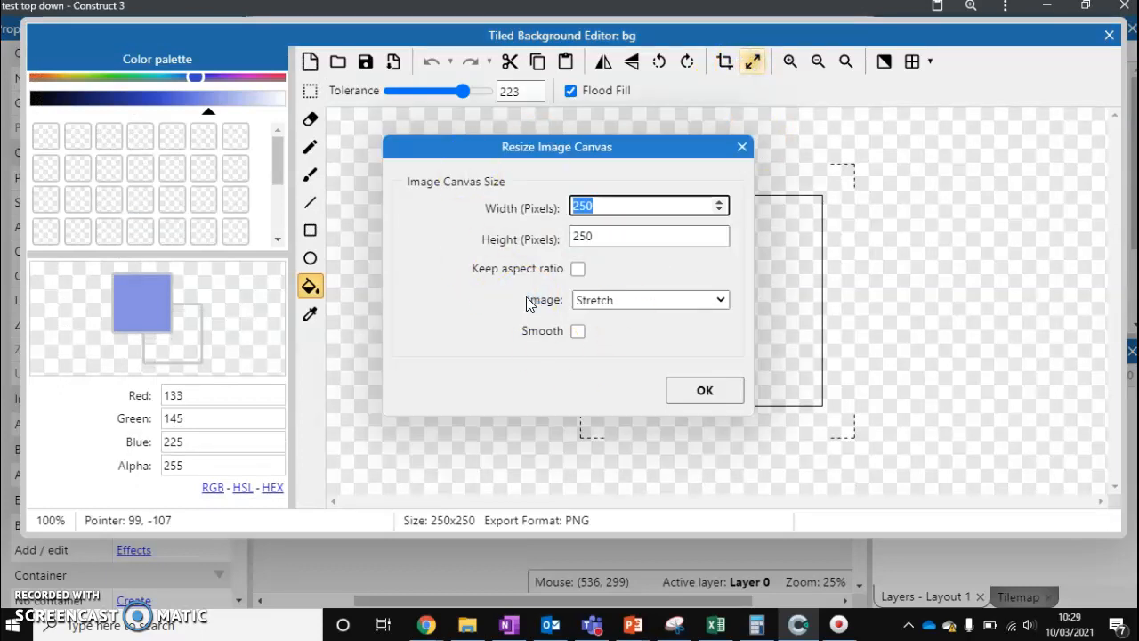
click(742, 147)
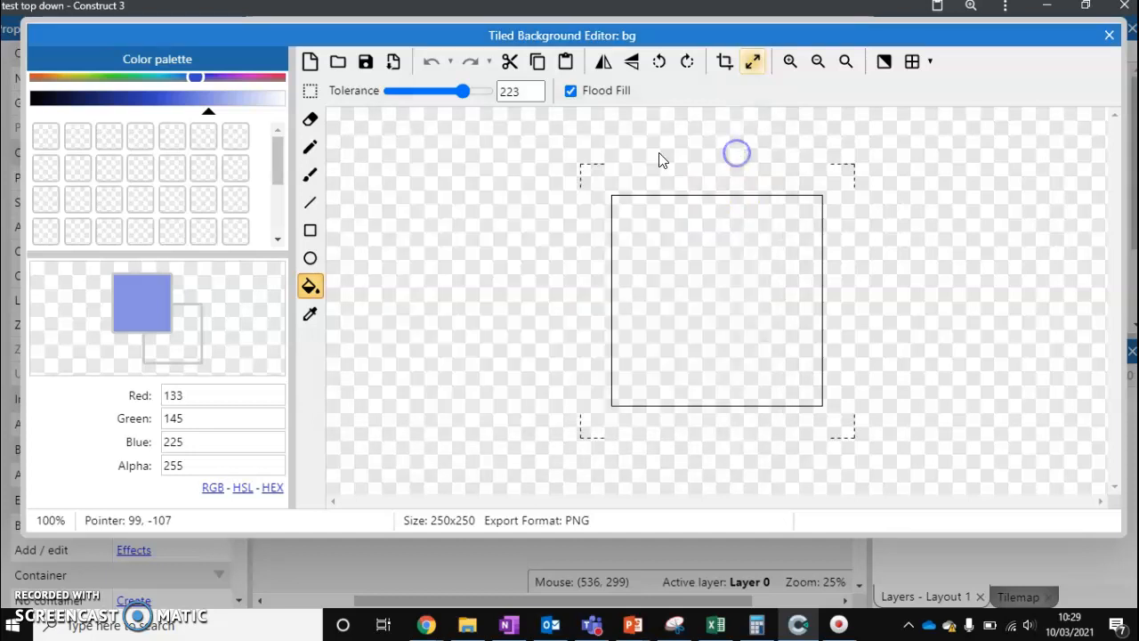
click(51, 78)
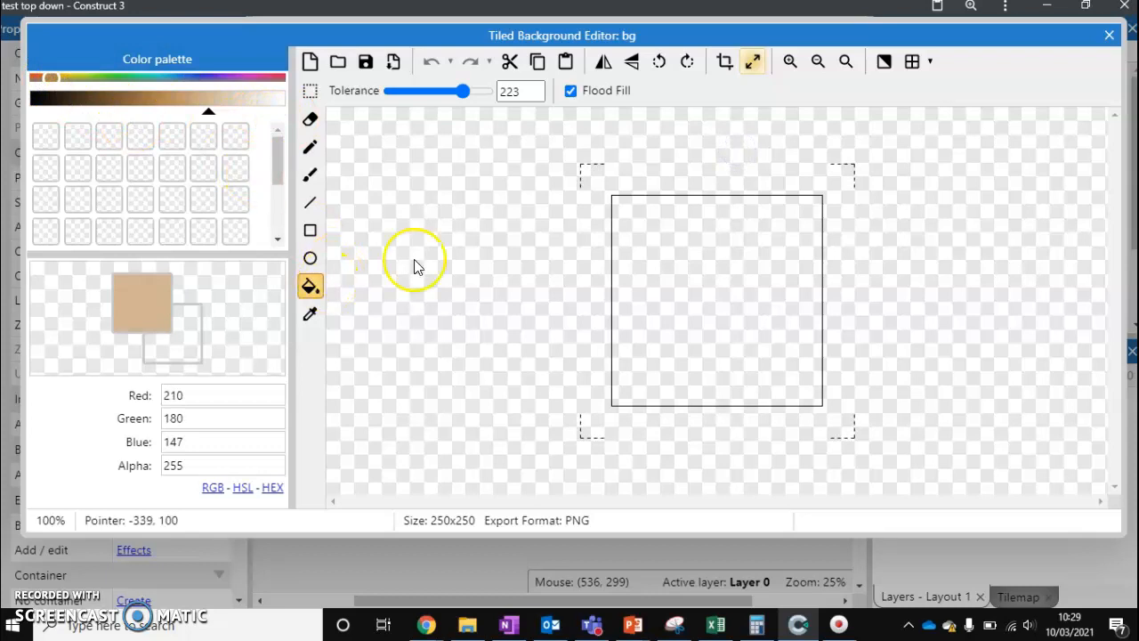
click(697, 303)
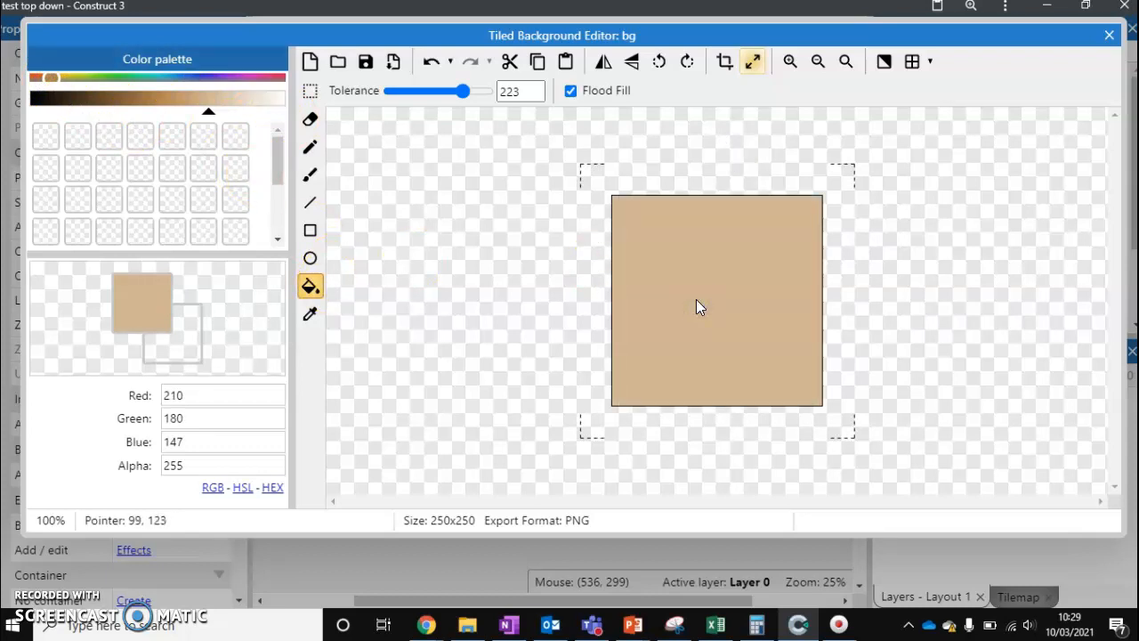
Paint scattered crack-like strokes across the bg image with a size 11 brush in brown, RGB 133, 97, 56.
click(104, 98)
click(125, 97)
click(310, 174)
drag(389, 92, 369, 90)
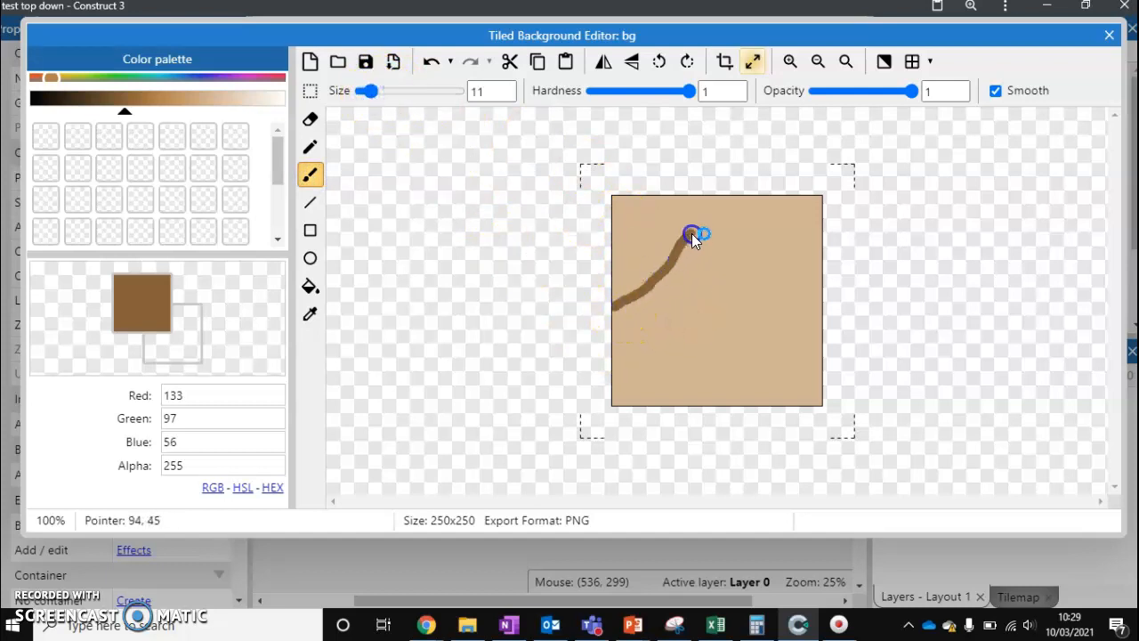
drag(729, 203, 739, 181)
drag(743, 290, 849, 231)
drag(732, 322, 822, 336)
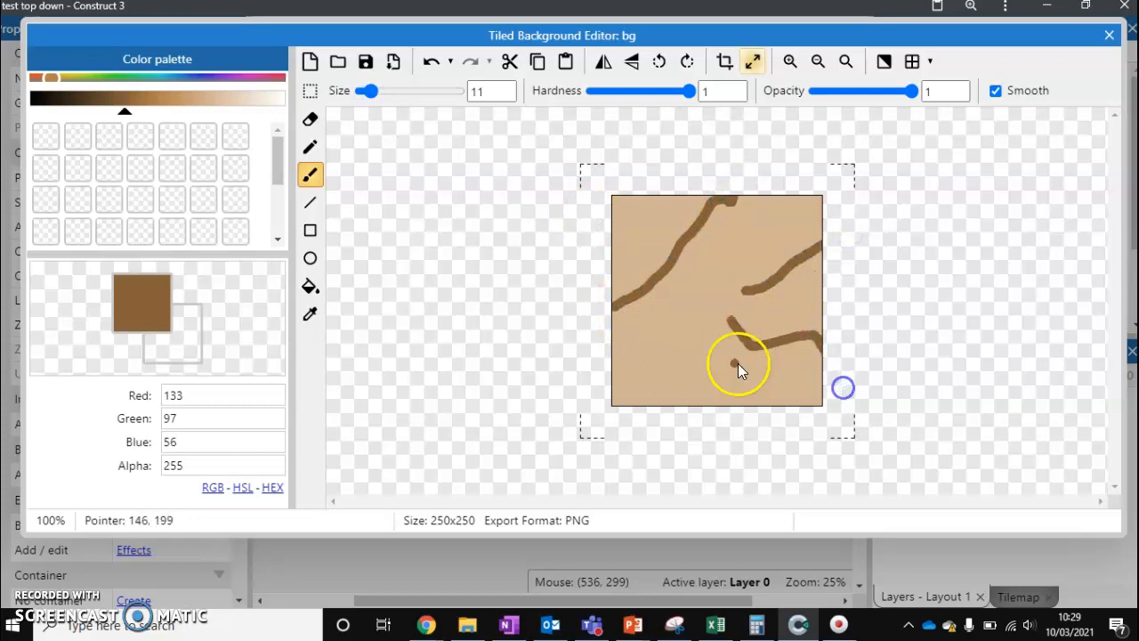
mouse_move(704, 382)
mouse_down()
mouse_move(651, 345)
mouse_move(698, 295)
mouse_up()
drag(629, 219, 702, 236)
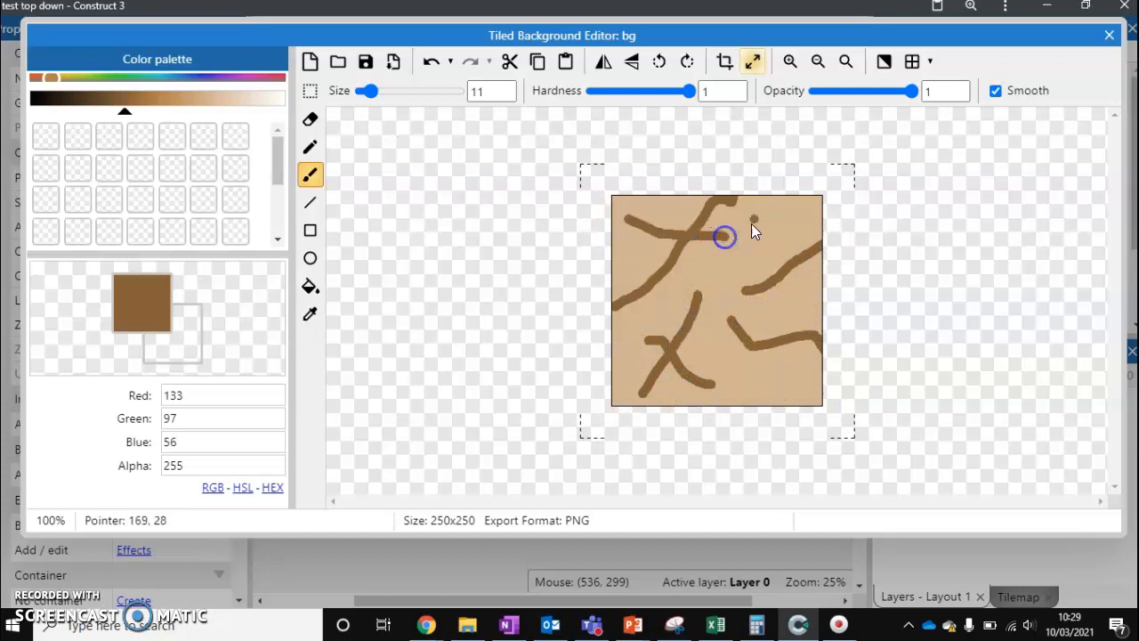
drag(782, 400, 783, 405)
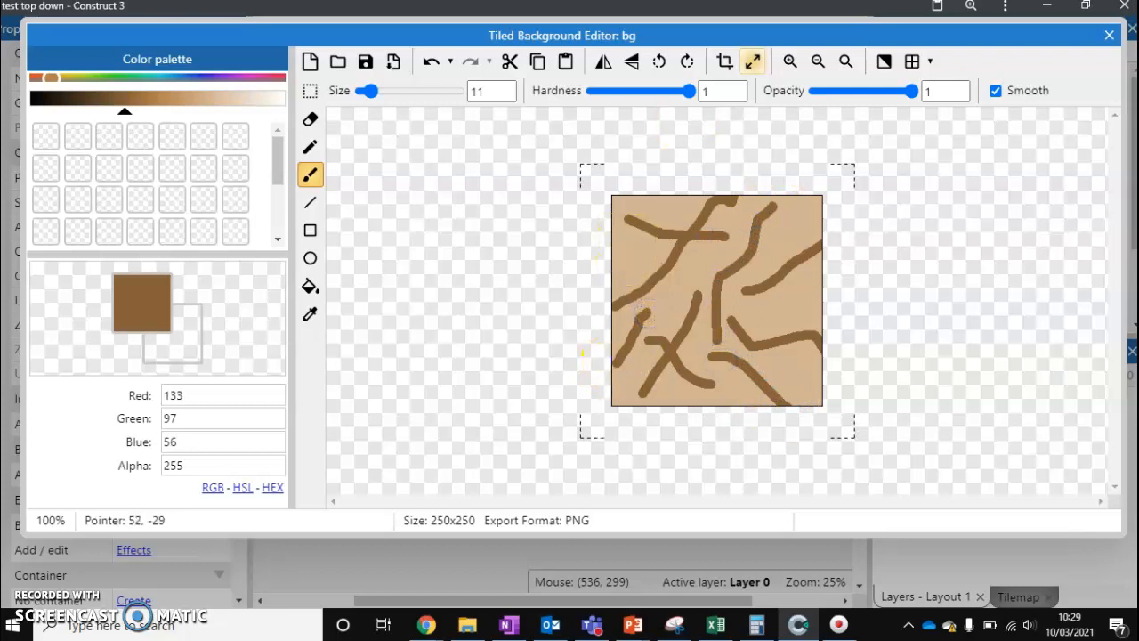
Resize the bg image canvas to 50 x 50 pixels with the image stretched.
click(752, 60)
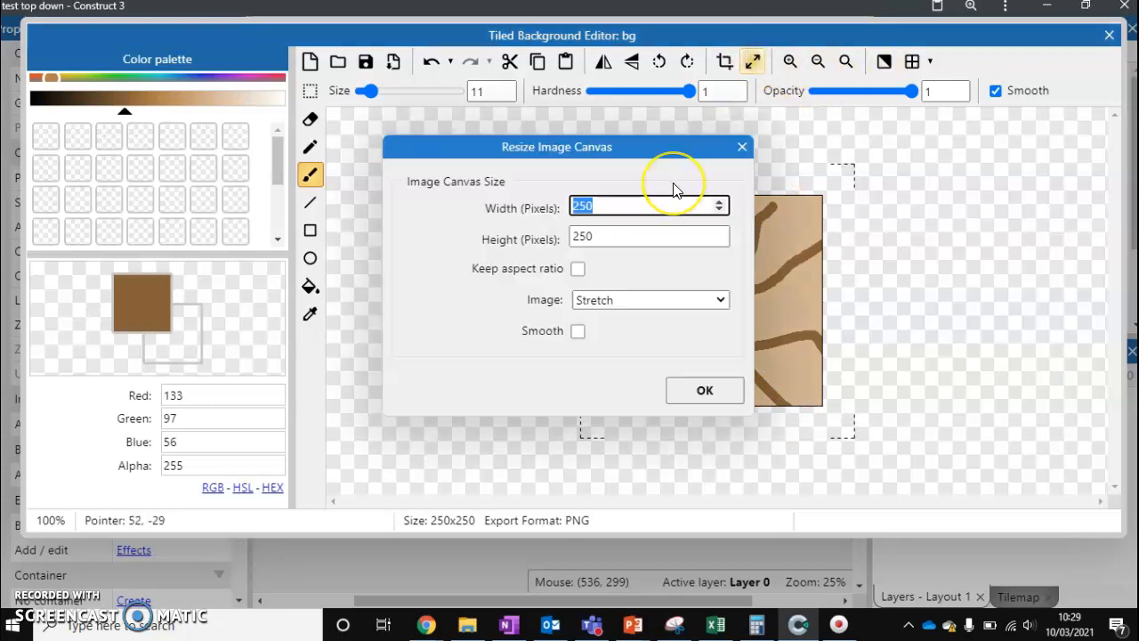
text(50)
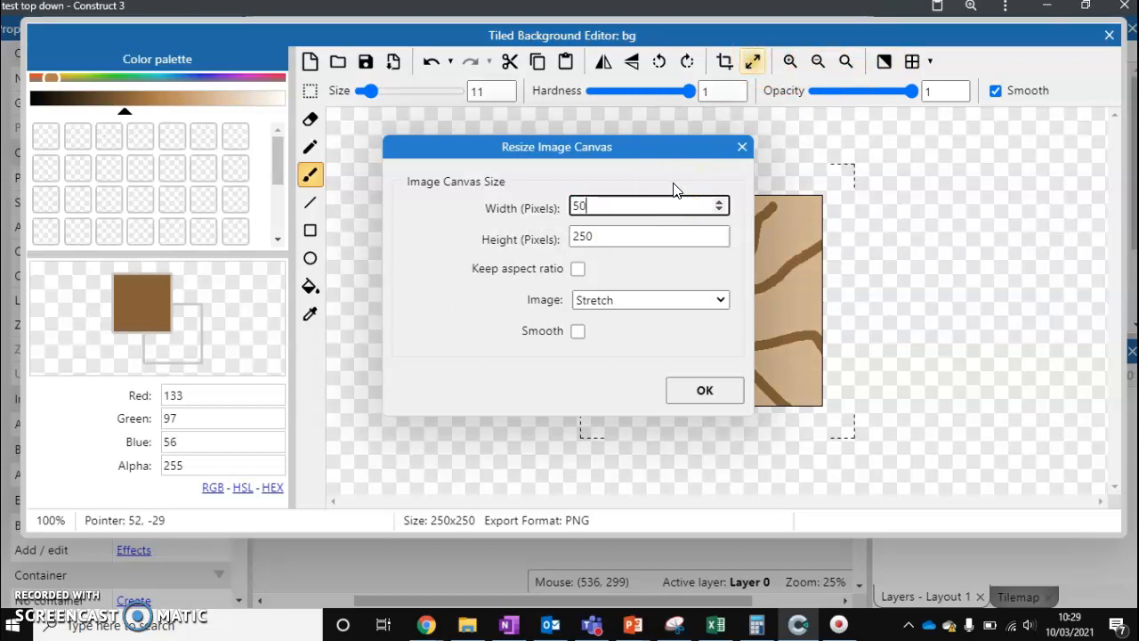
double_click(615, 238)
text(50)
click(682, 390)
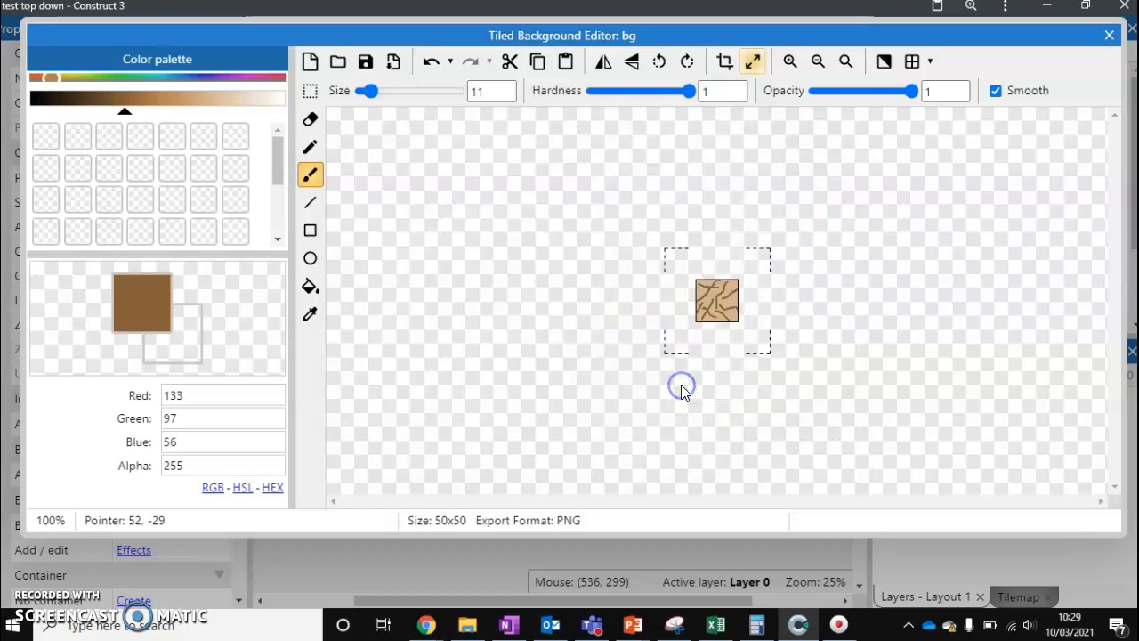
Close the image editor and stretch the bg object from the layout's upper-left corner to cover the whole layout.
click(1094, 37)
drag(501, 379, 370, 322)
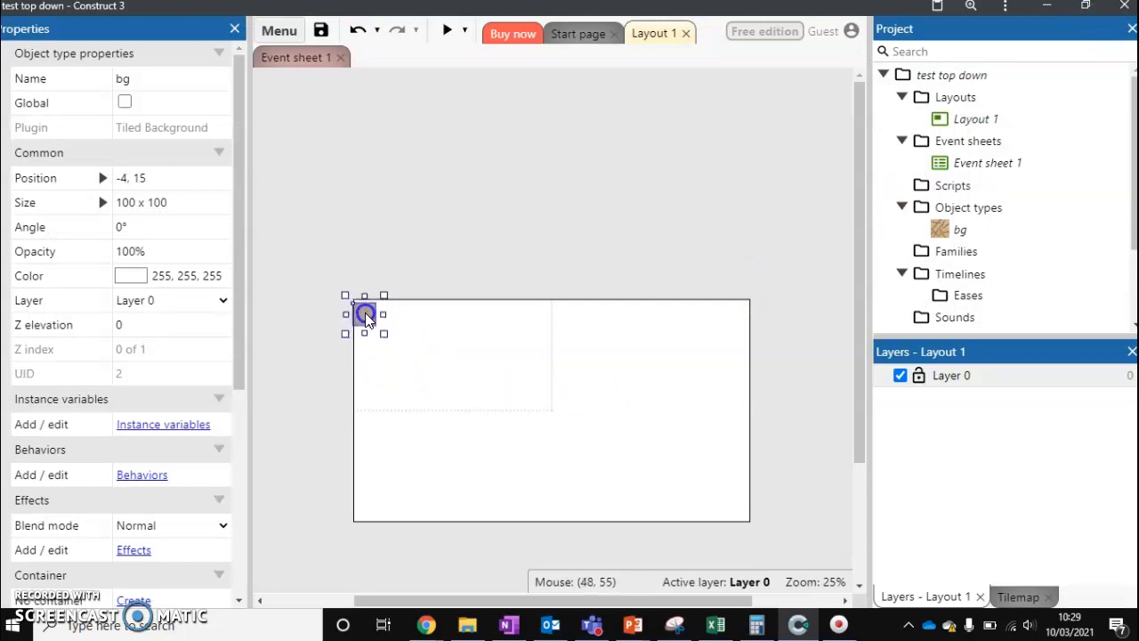
drag(385, 329, 756, 530)
click(374, 203)
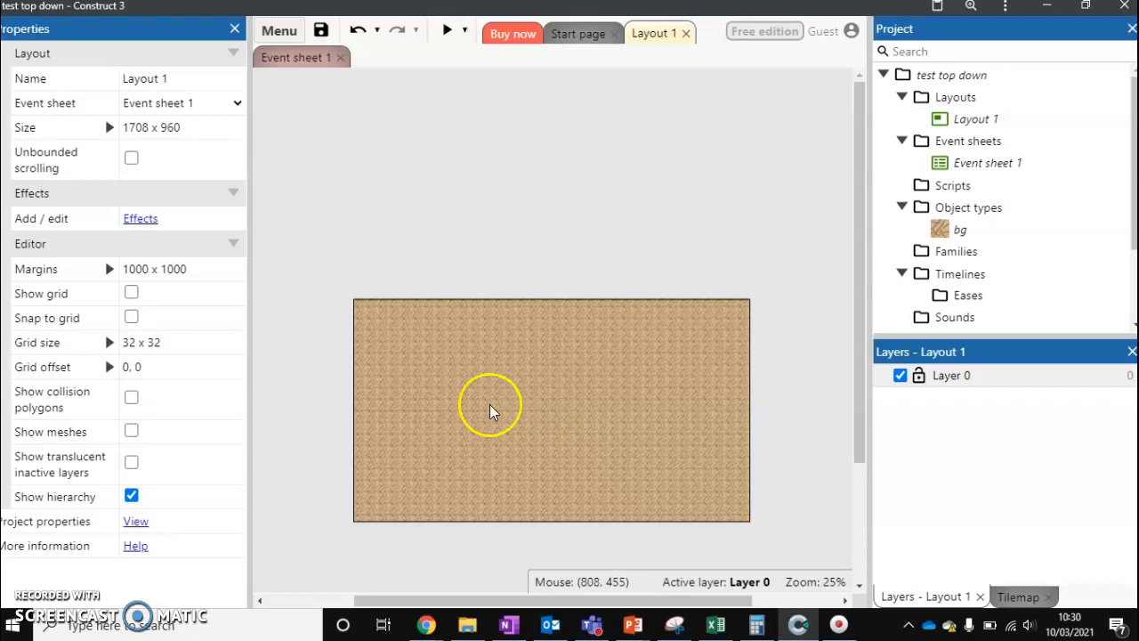
Insert a Sprite object named wall, placed near the layout's upper edge.
right_click(392, 212)
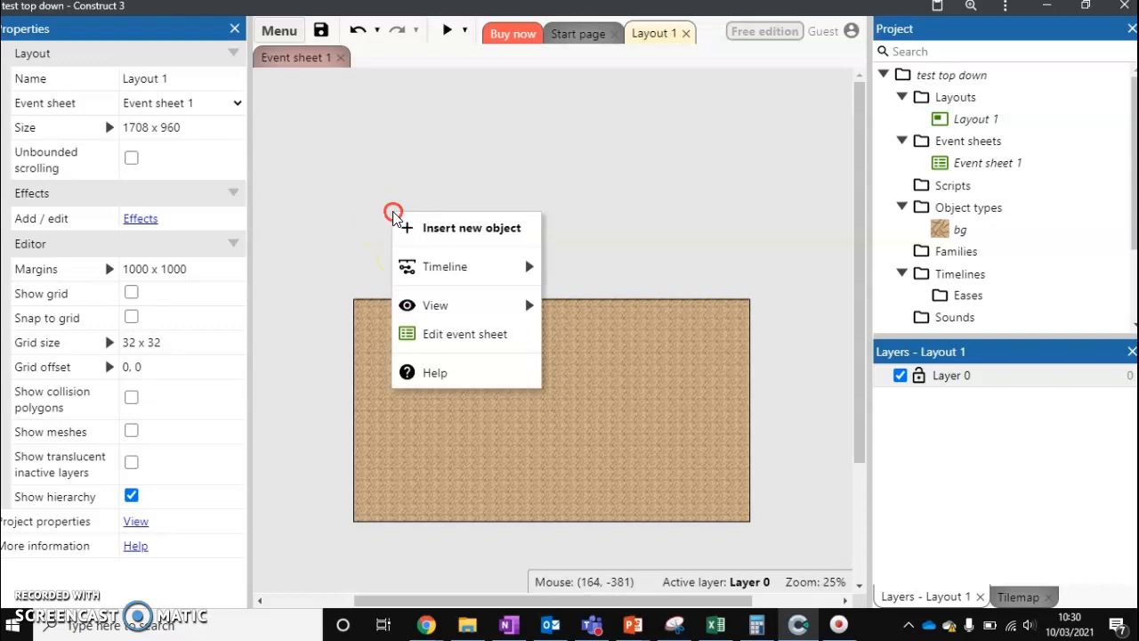
click(430, 227)
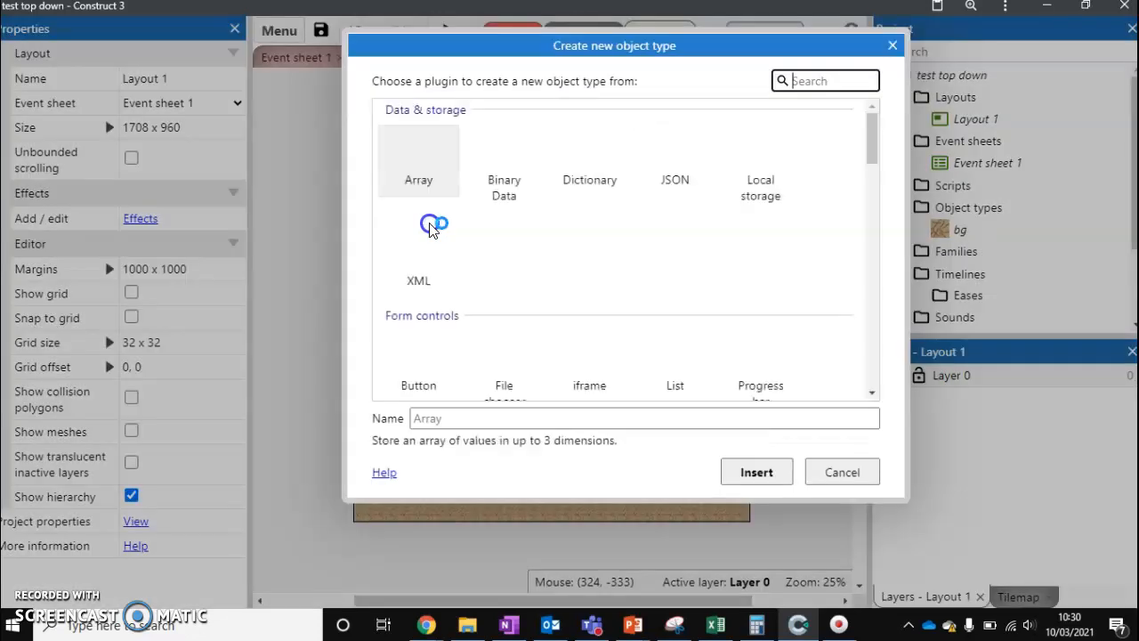
click(870, 125)
drag(870, 124, 884, 190)
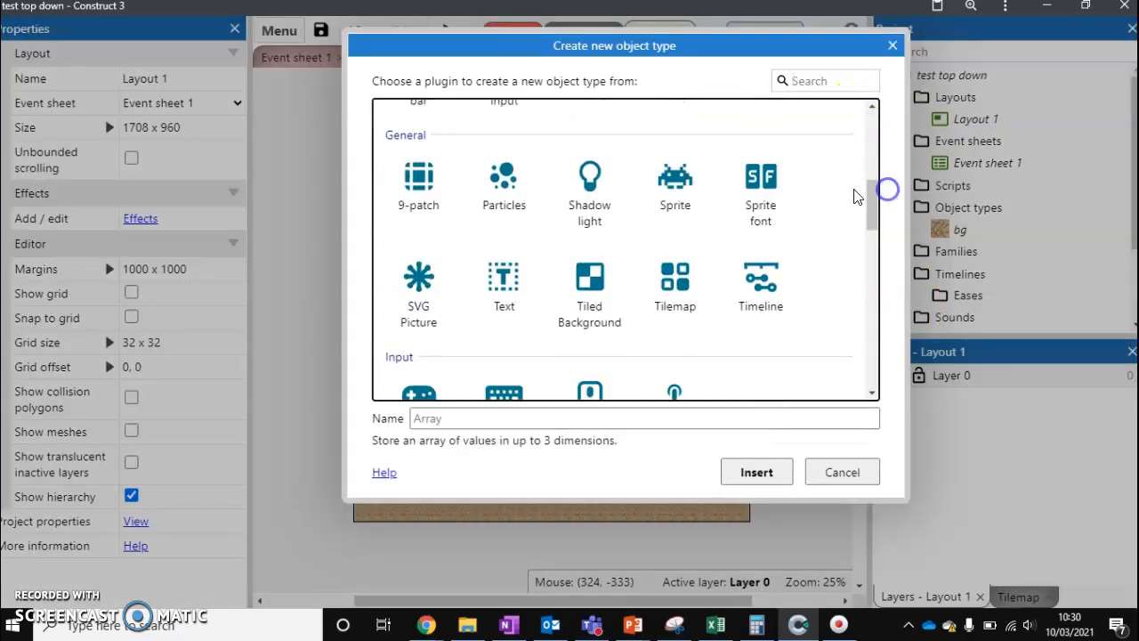
click(675, 183)
click(545, 426)
text(wall)
click(756, 472)
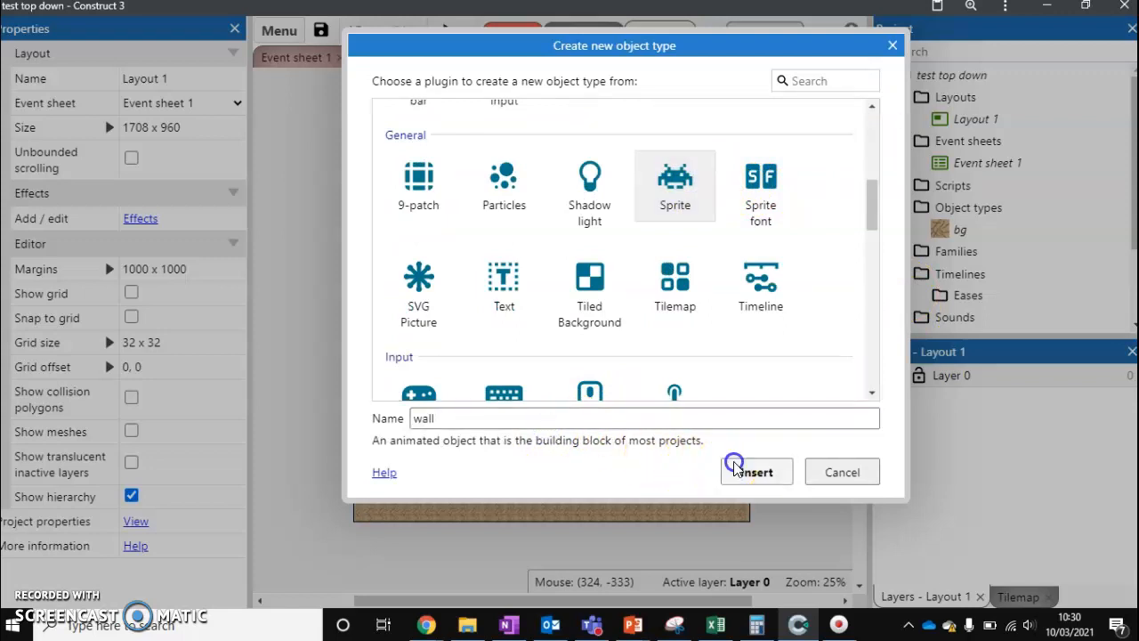
click(552, 282)
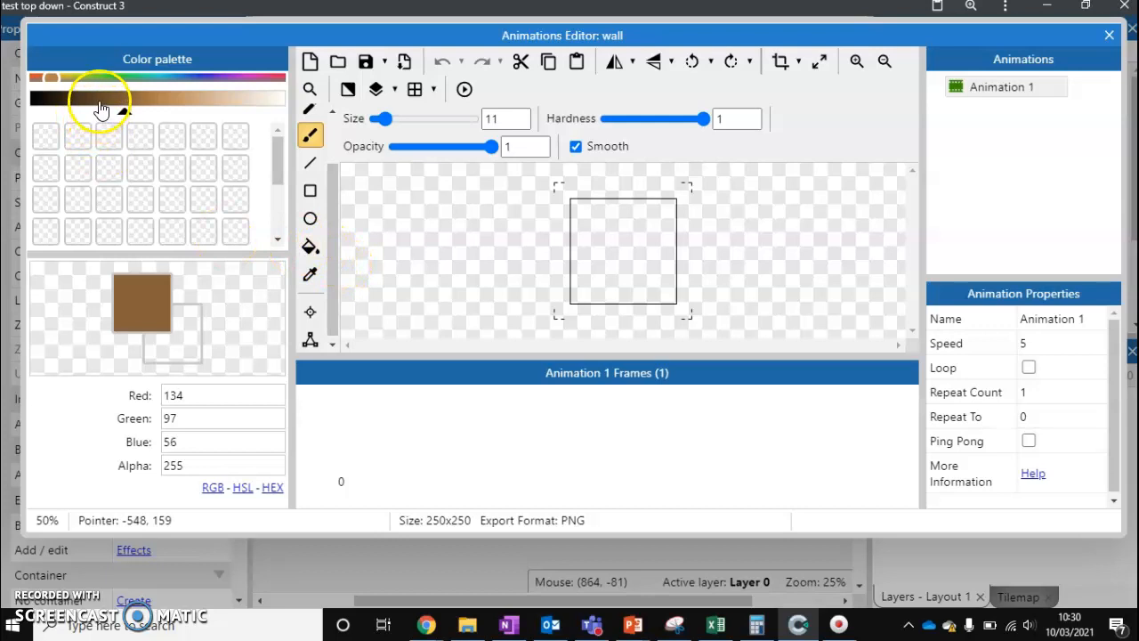
Flood-fill the wall sprite with dark brown, RGB 74, 53, 31, and close its image editor.
click(104, 105)
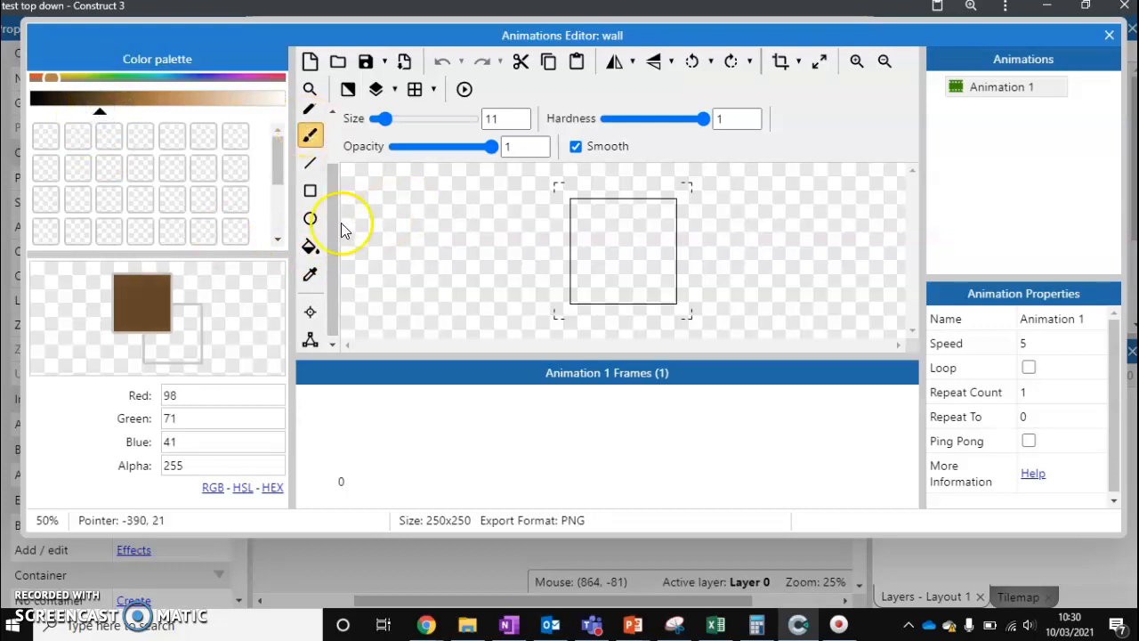
click(311, 245)
click(602, 221)
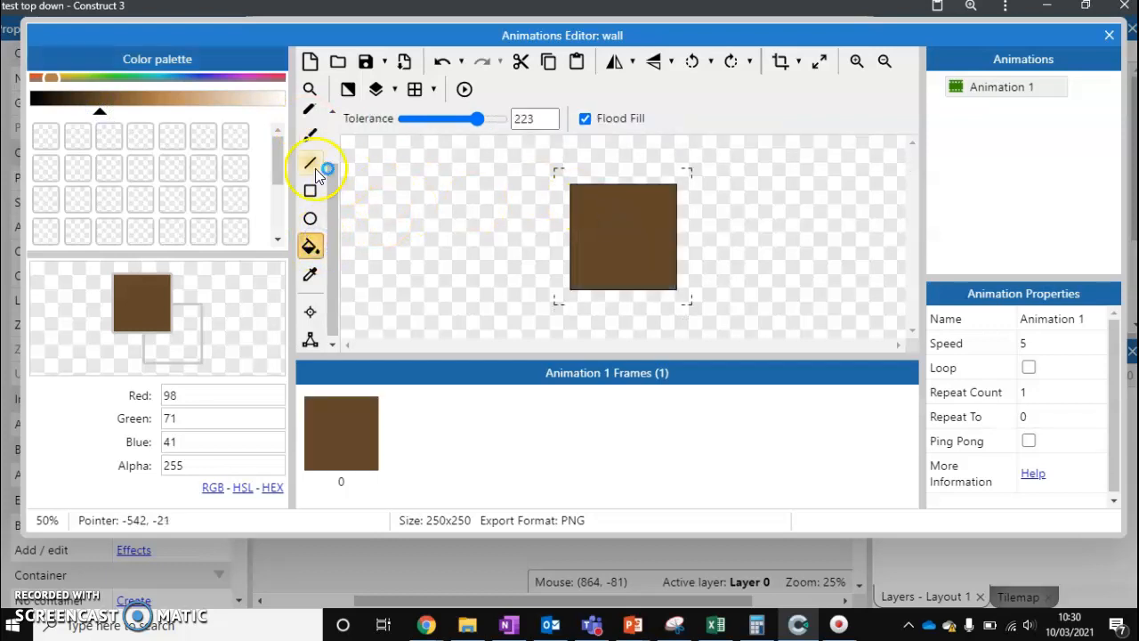
click(83, 102)
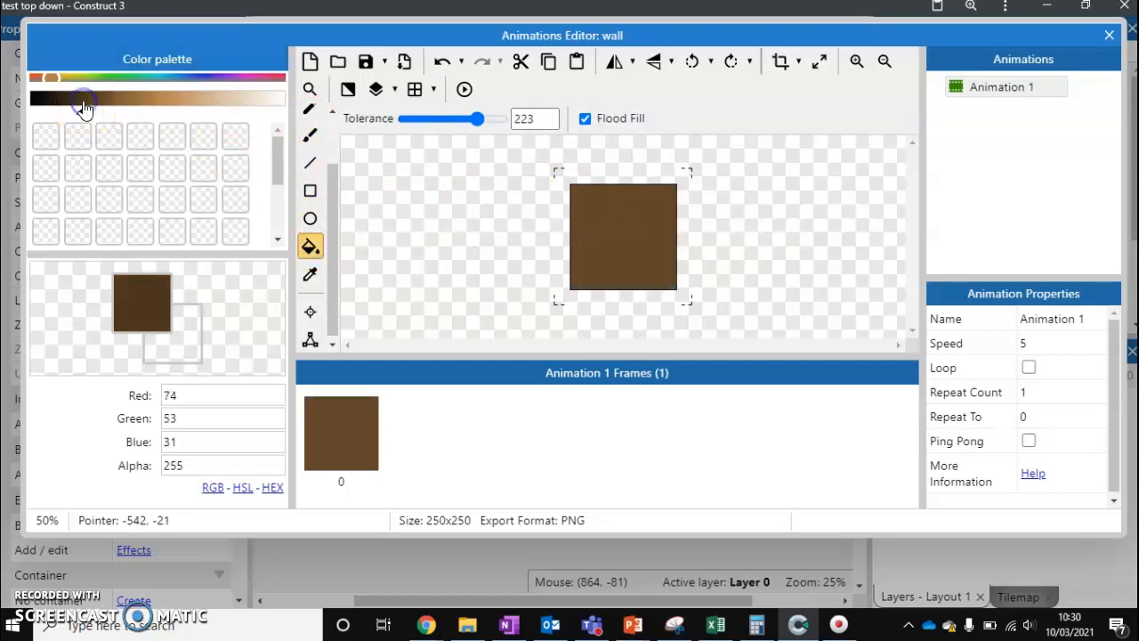
click(675, 265)
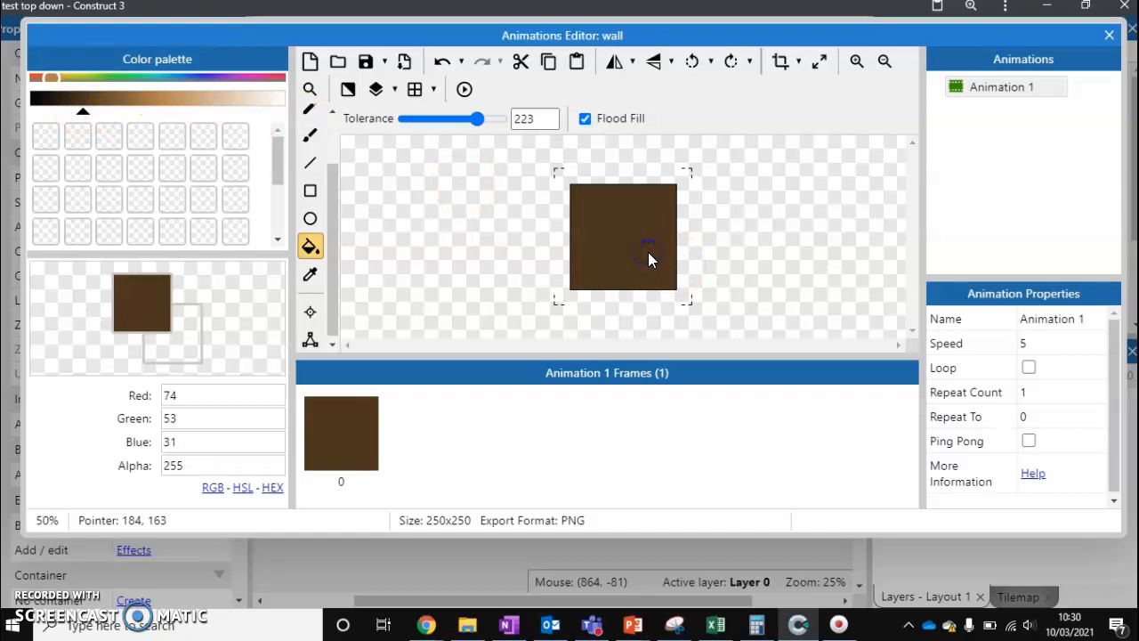
click(1109, 34)
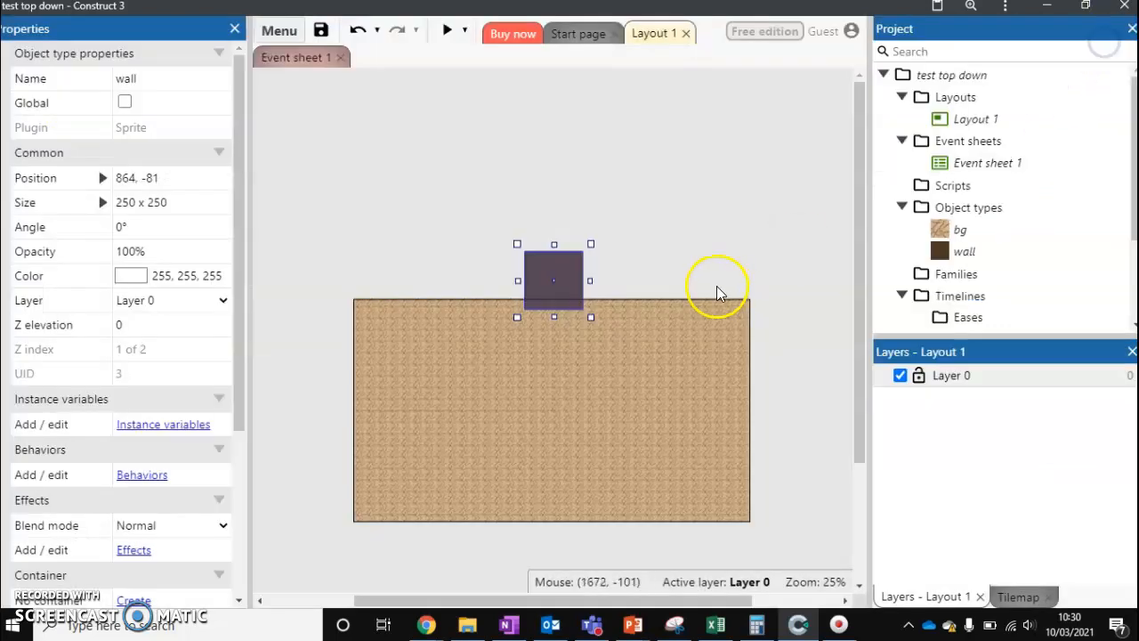
Resize the wall to about 142 x 966 along the layout's left edge and place a copy along the right edge.
drag(546, 328, 390, 531)
drag(419, 411, 394, 411)
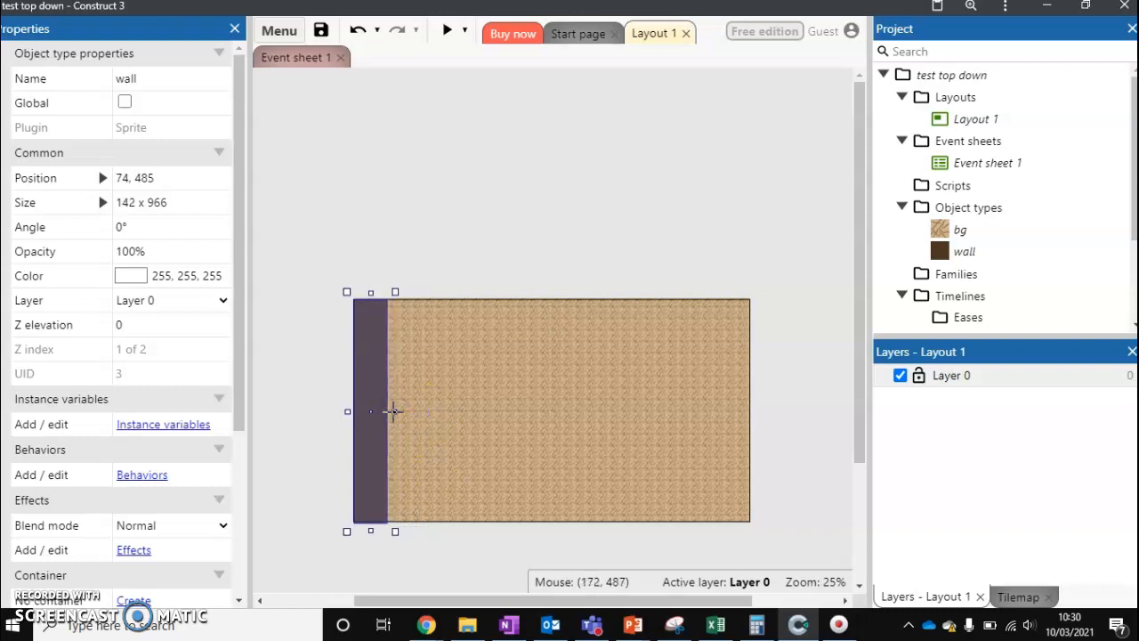
key(ctrl+v)
click(698, 366)
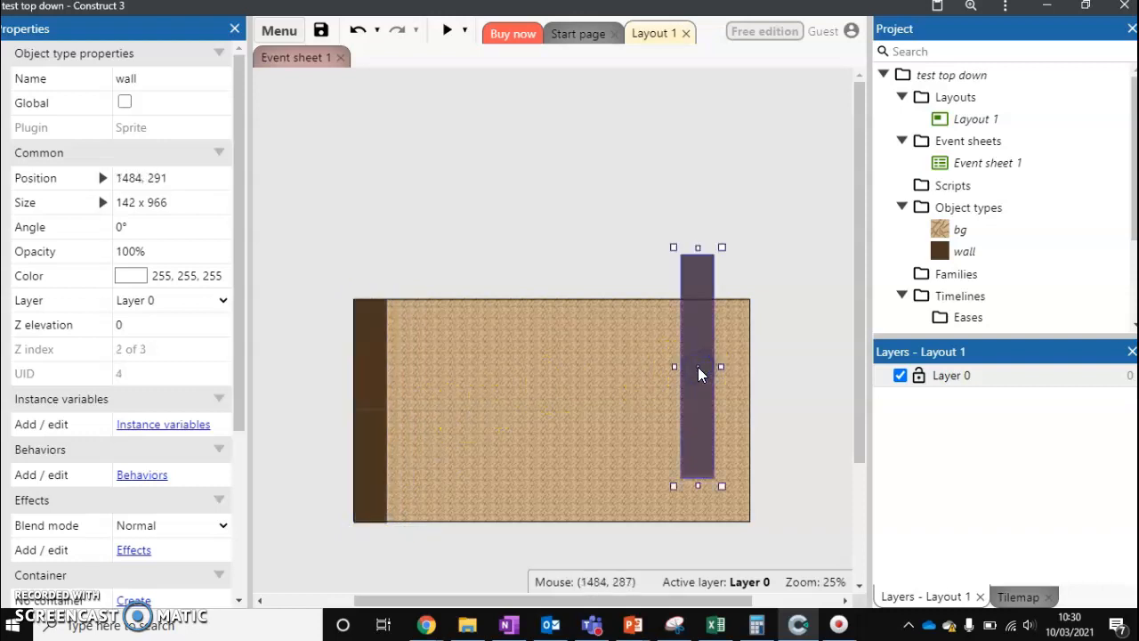
drag(699, 347, 729, 387)
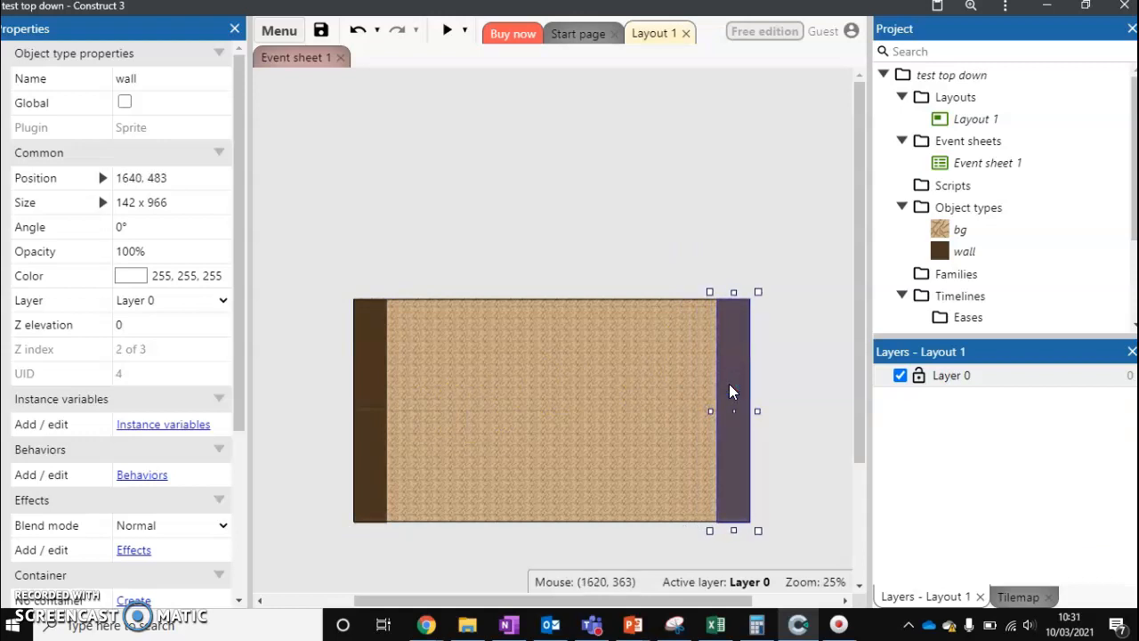
Paste another wall copy in the middle of the layout and set its angle to 90°.
key(ctrl+v)
click(591, 357)
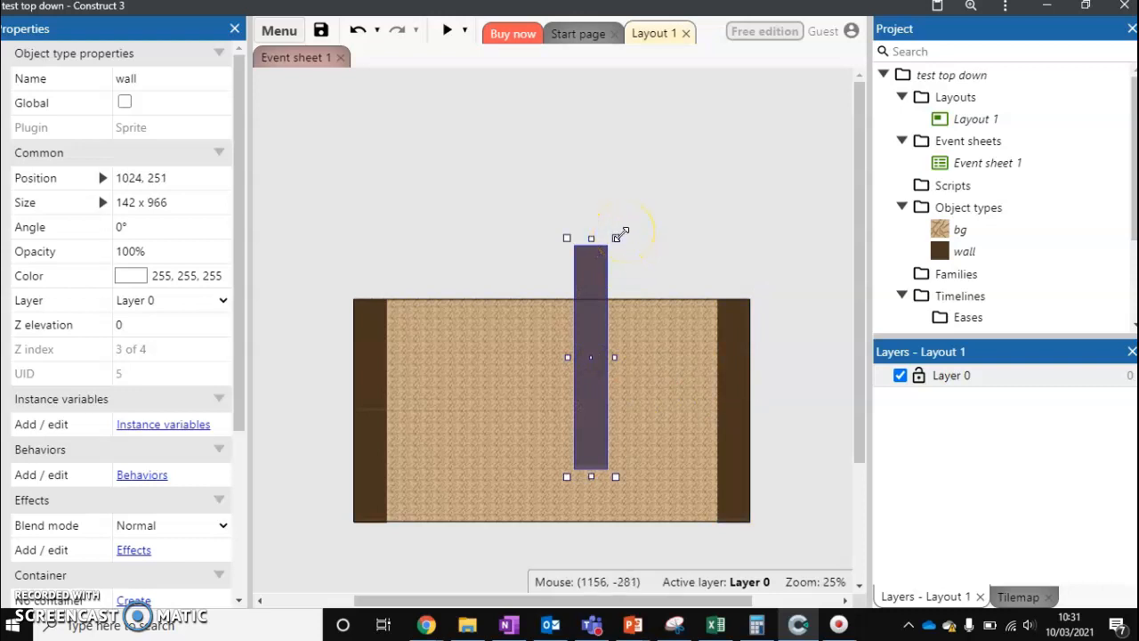
drag(625, 229, 696, 384)
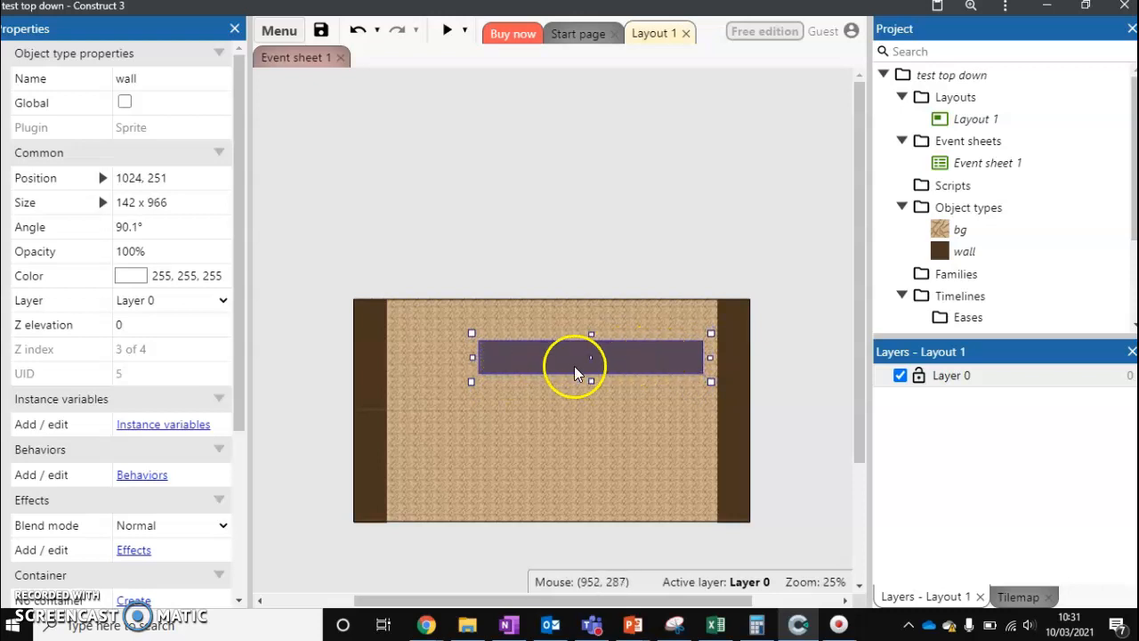
click(138, 229)
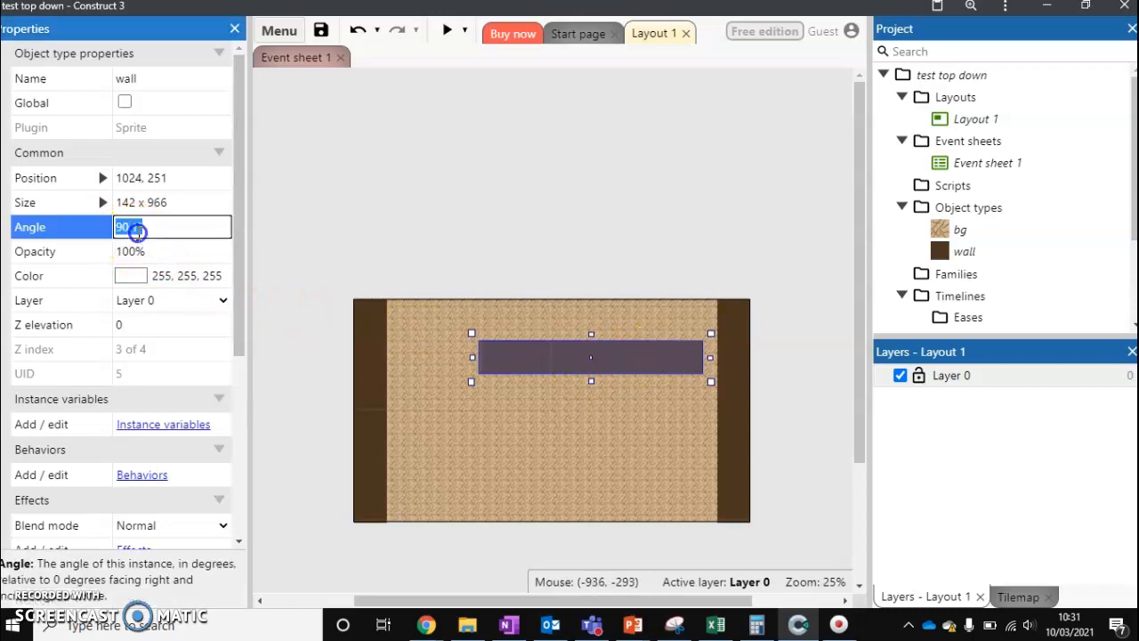
click(138, 228)
key(BackSpace)
key(Tab)
Move the rotated wall to the layout's upper edge and stretch it across the full width, to about 142 x 1706.
click(514, 363)
drag(514, 367, 387, 322)
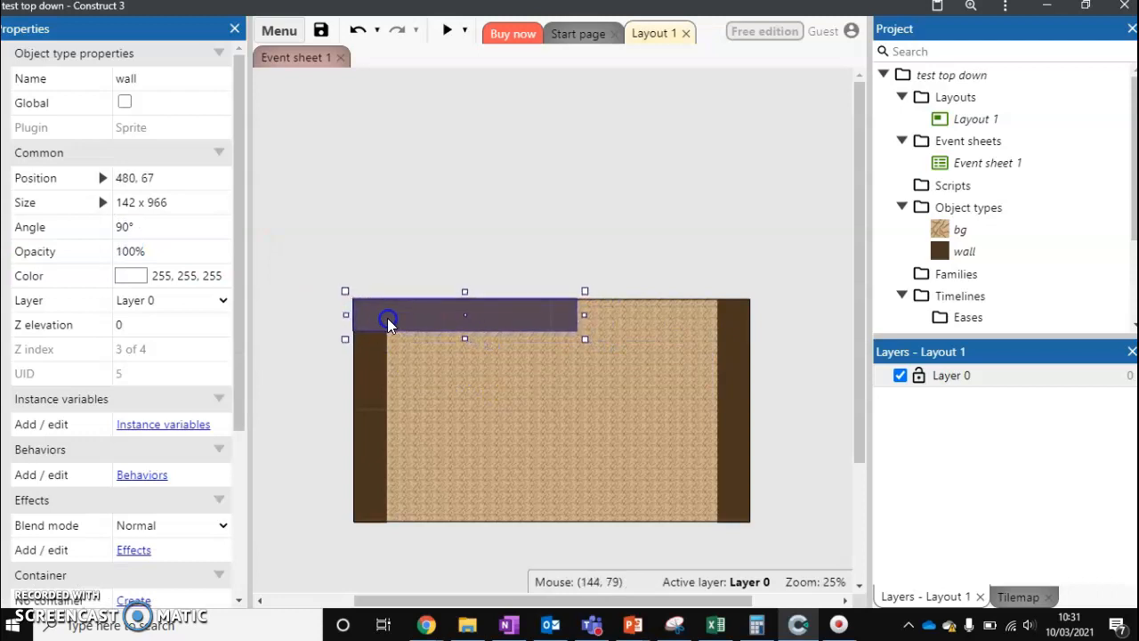
drag(584, 315, 754, 313)
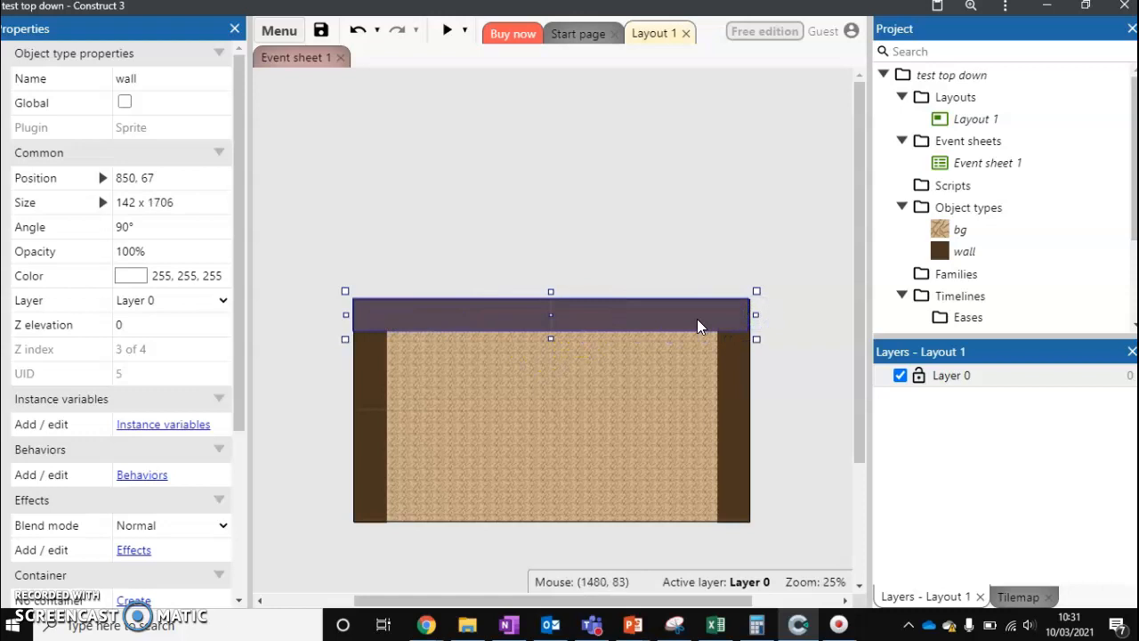
Paste a copy of the horizontal wall and align it with the layout's lower edge, centred at about 852, 895.
click(616, 450)
drag(610, 463, 545, 521)
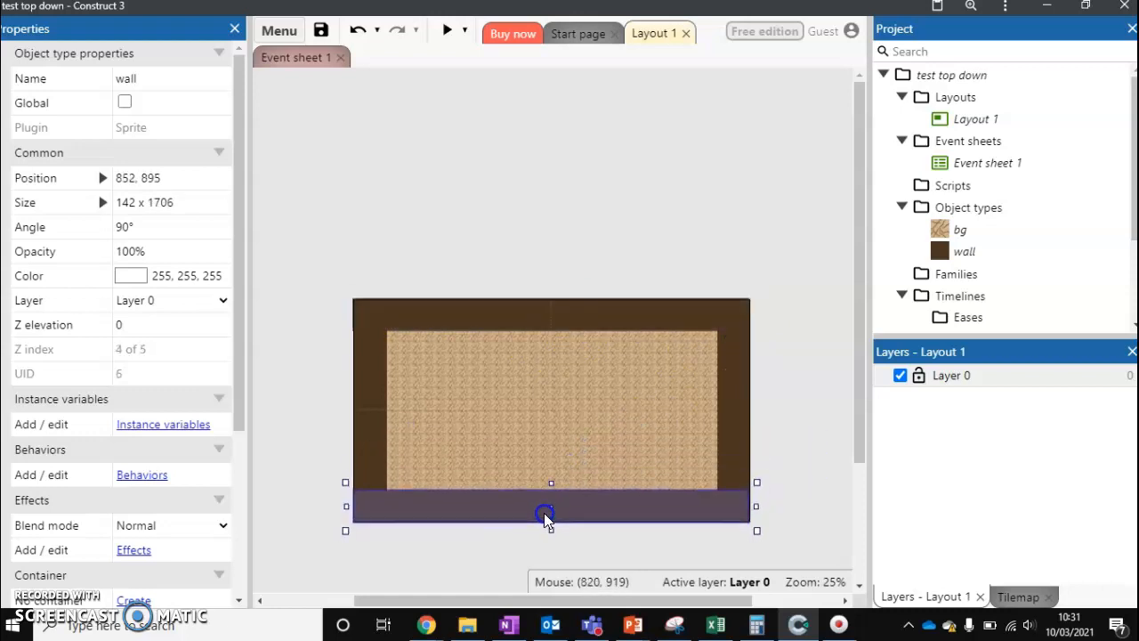
click(773, 391)
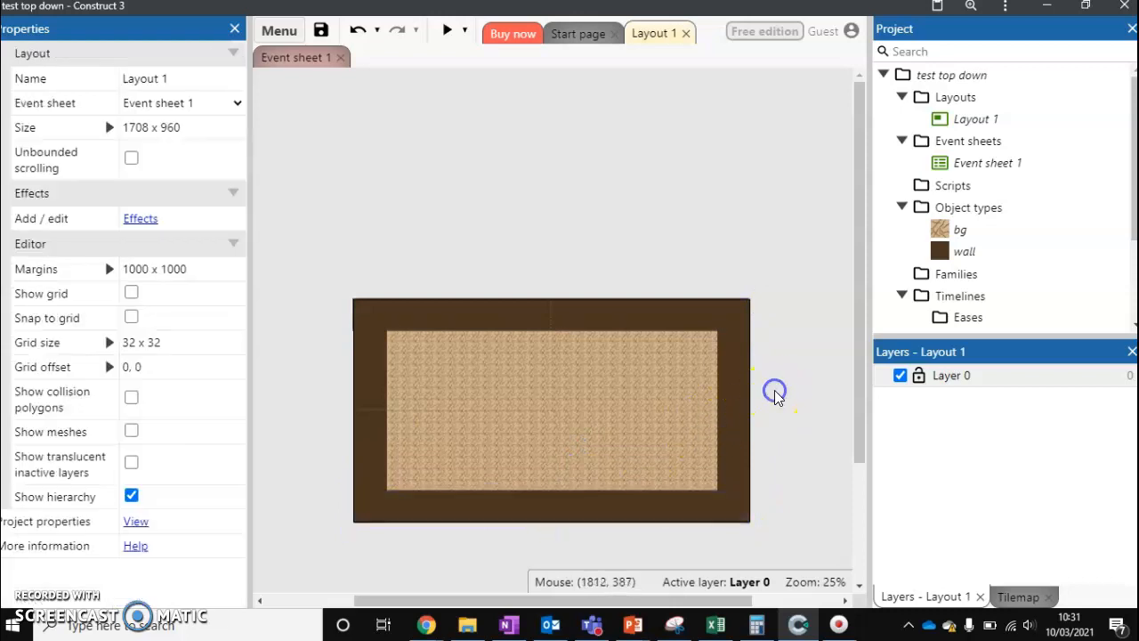
Add the Solid behavior to the wall object type, close its behaviors dialog and deselect the walls.
right_click(960, 255)
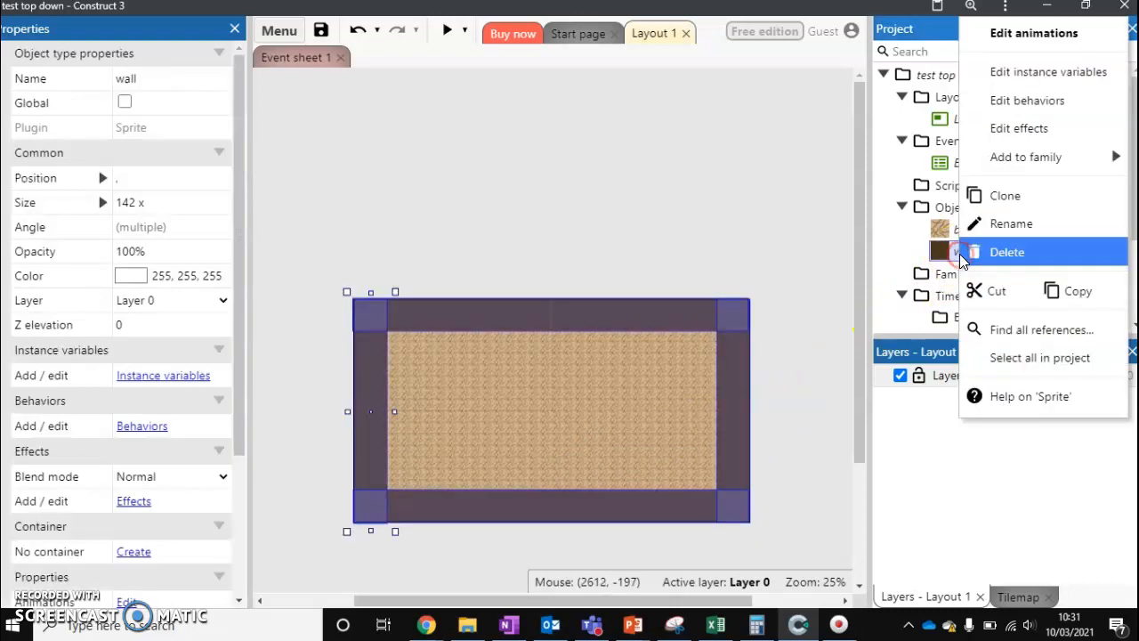
click(1003, 103)
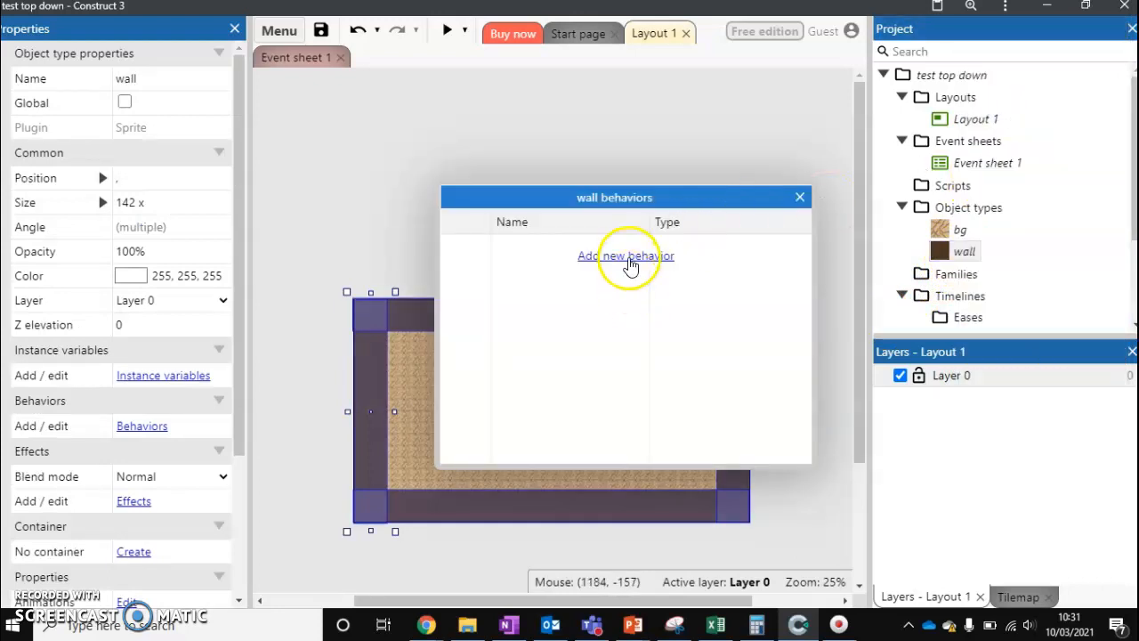
click(625, 255)
click(758, 165)
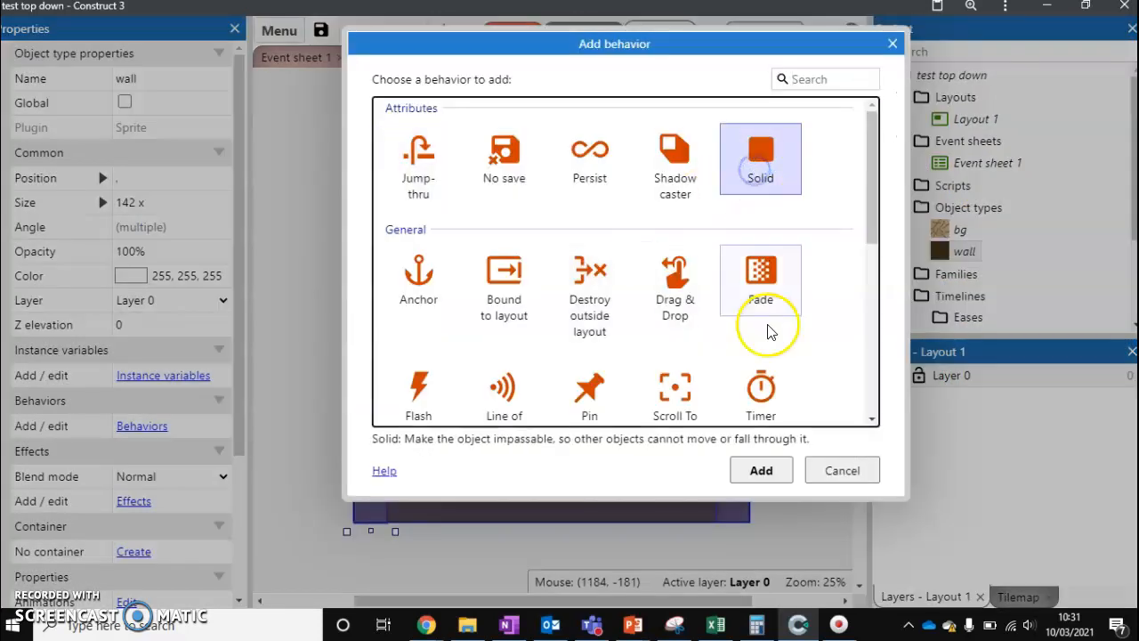
click(785, 479)
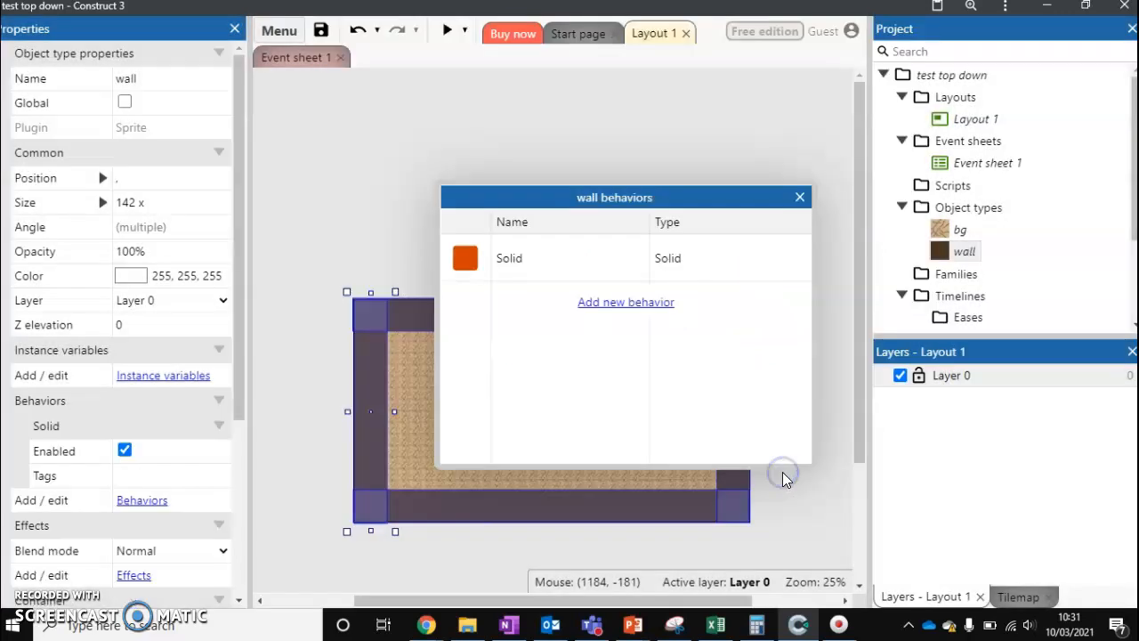
click(800, 198)
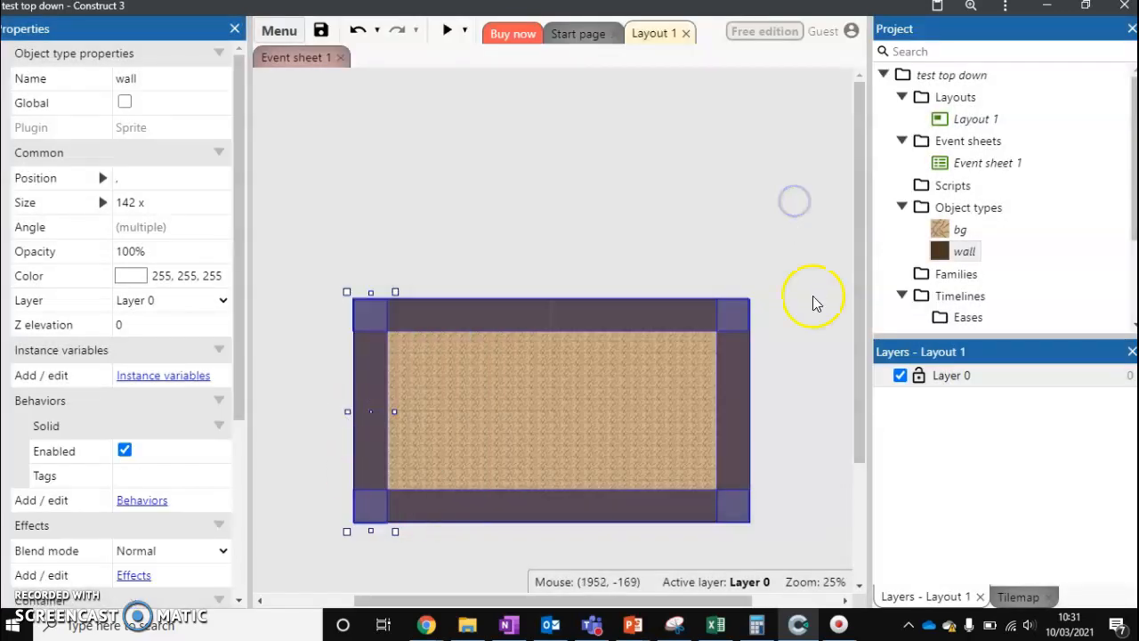
click(594, 210)
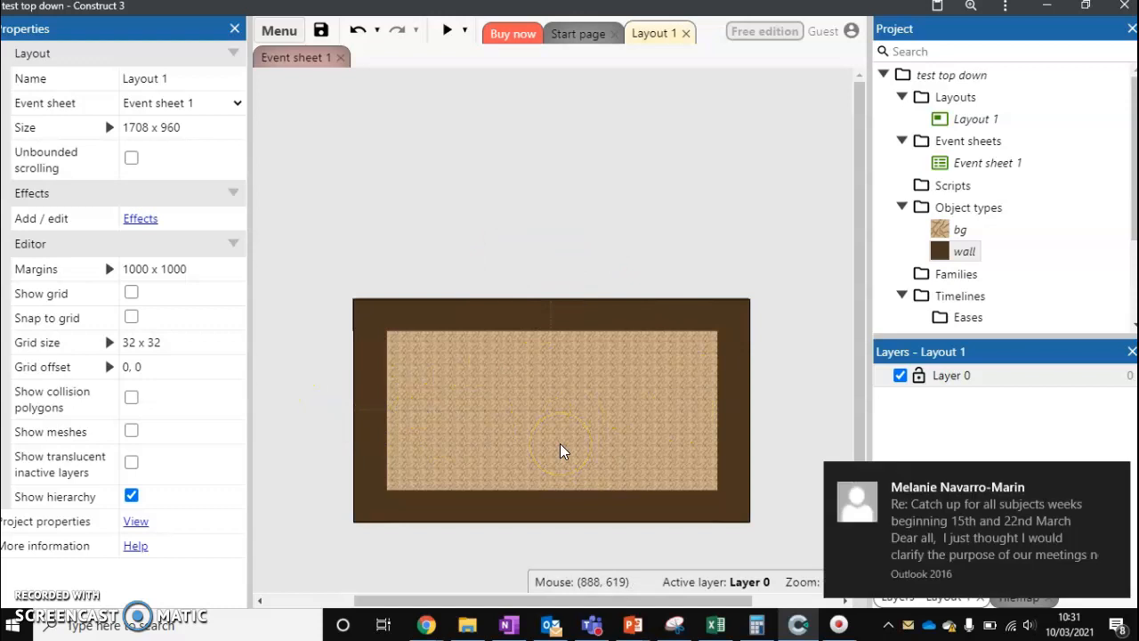
click(1112, 477)
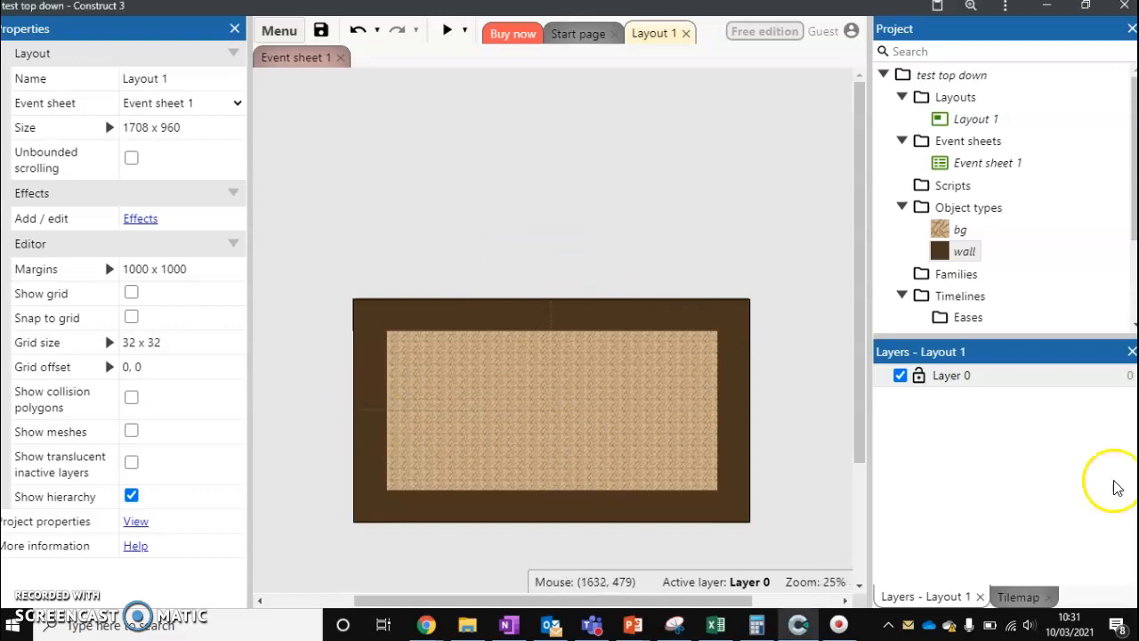